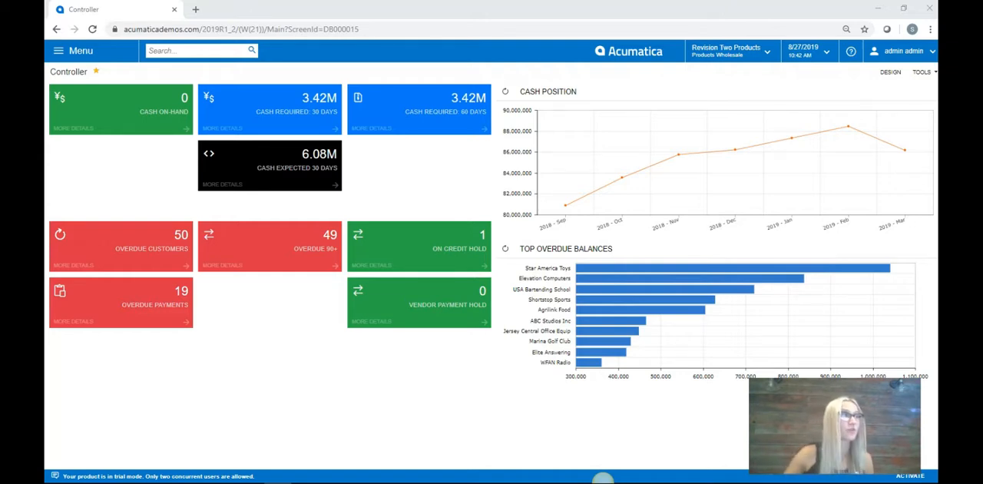
# Step: Open the Invoices and Memos list from the Receivables workspace
pyautogui.click(97, 54)
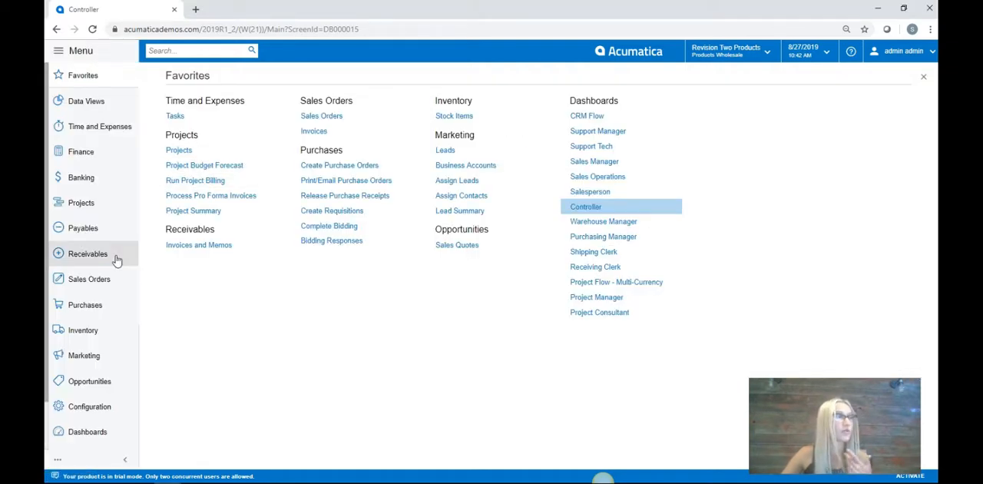
pyautogui.click(87, 253)
pyautogui.click(194, 162)
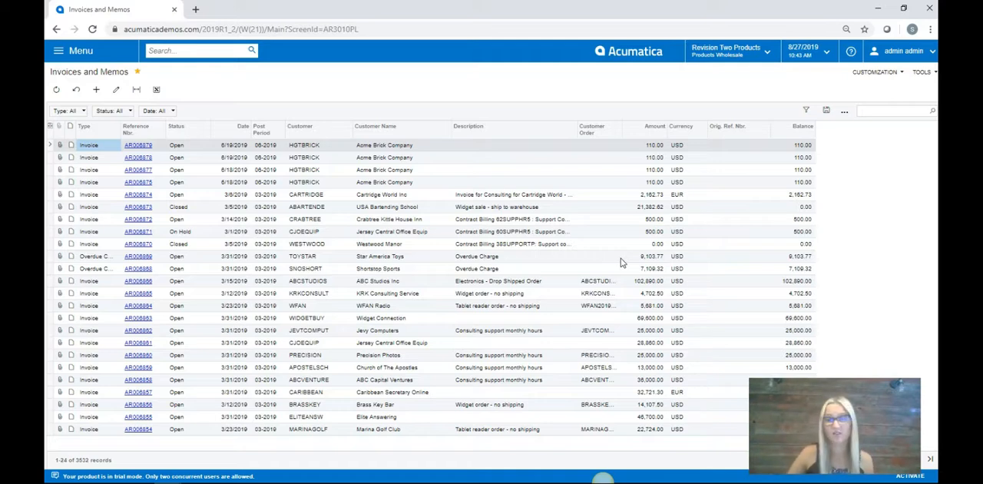
pyautogui.click(664, 136)
pyautogui.click(701, 87)
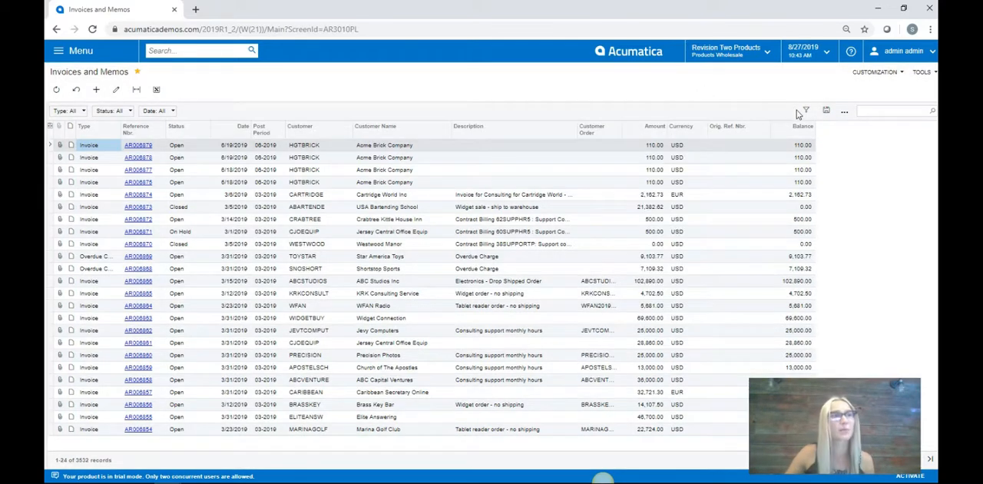
pyautogui.click(652, 131)
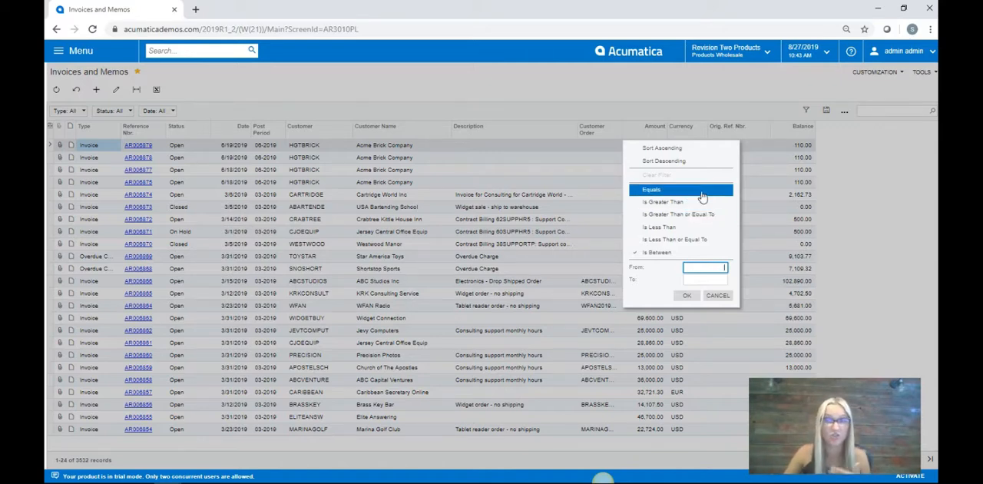
pyautogui.click(694, 90)
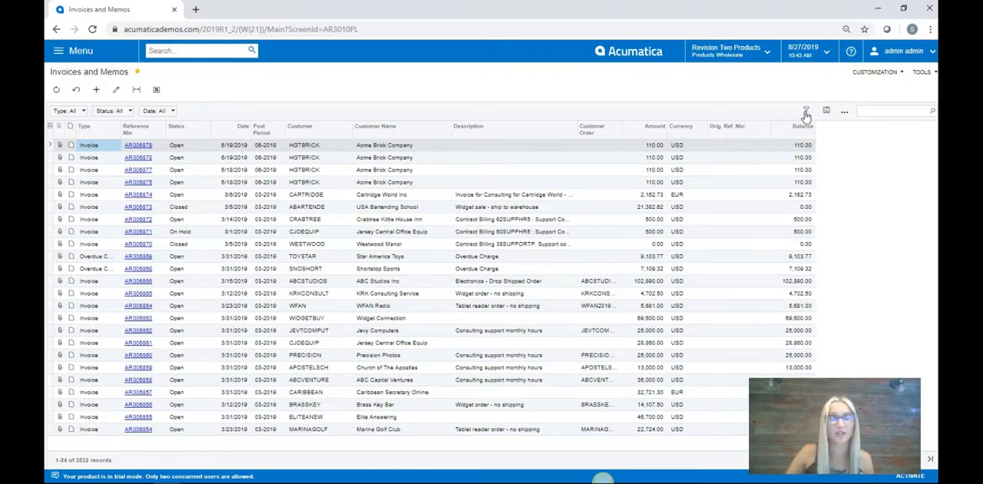
# Step: Add a filter condition to the invoice list requiring Amount Is Greater Than 10000
pyautogui.click(805, 112)
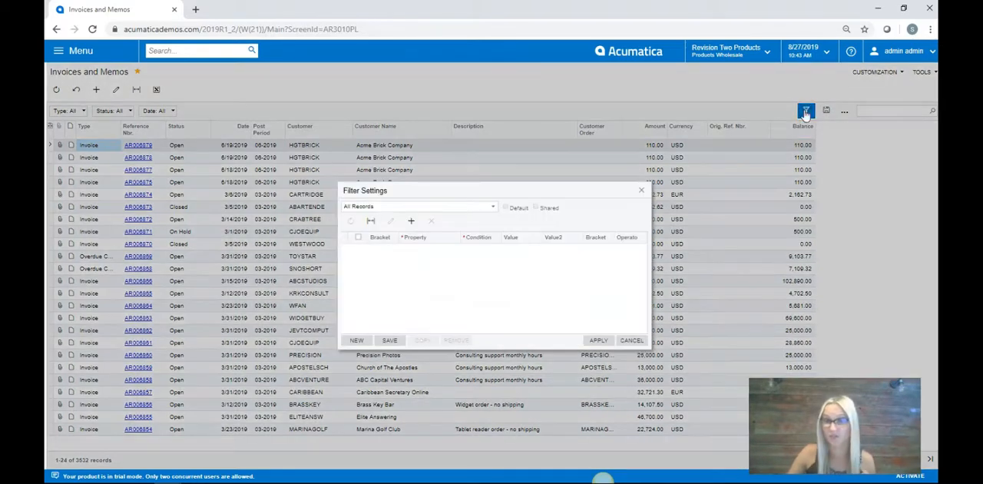
pyautogui.click(412, 222)
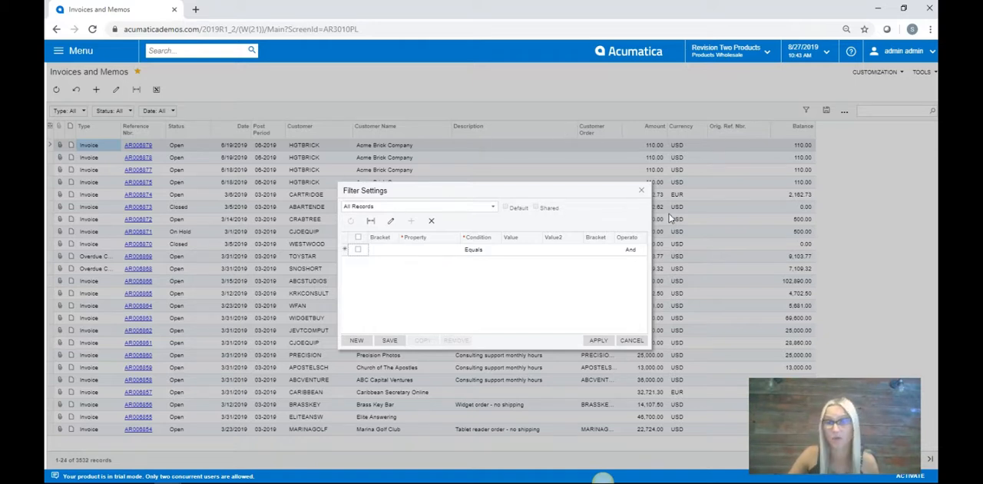
pyautogui.click(422, 250)
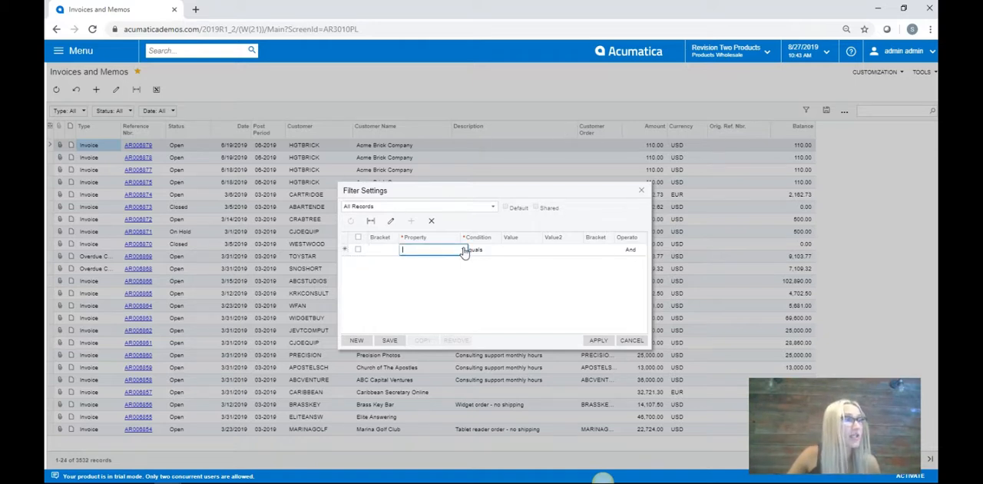
pyautogui.click(463, 250)
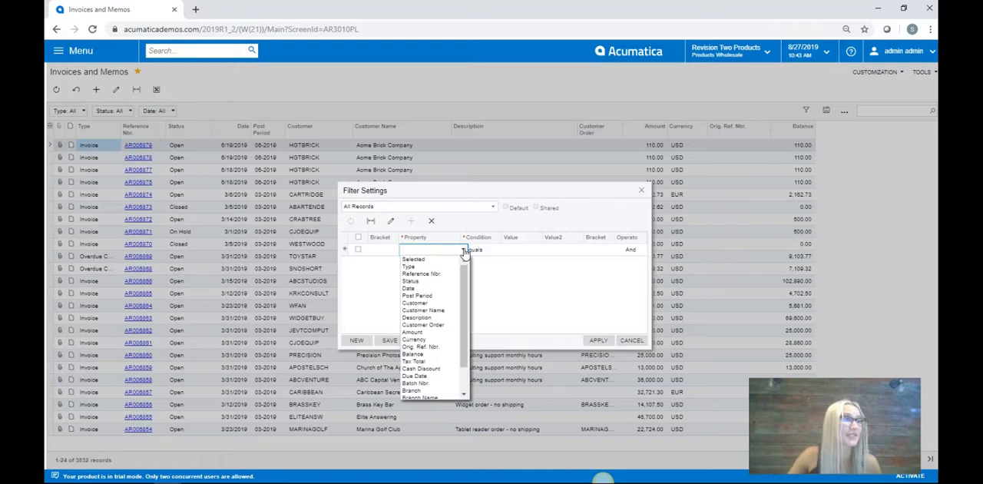
pyautogui.click(435, 332)
pyautogui.click(483, 253)
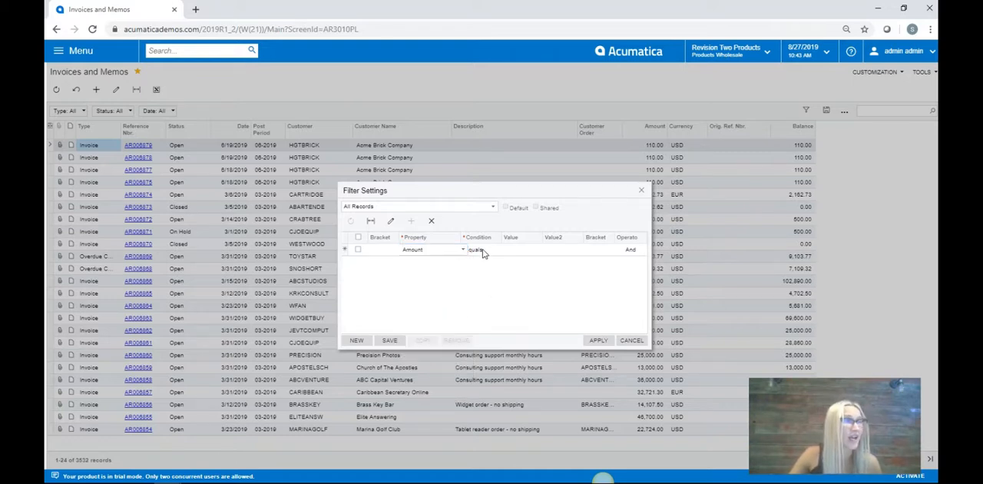
pyautogui.click(504, 253)
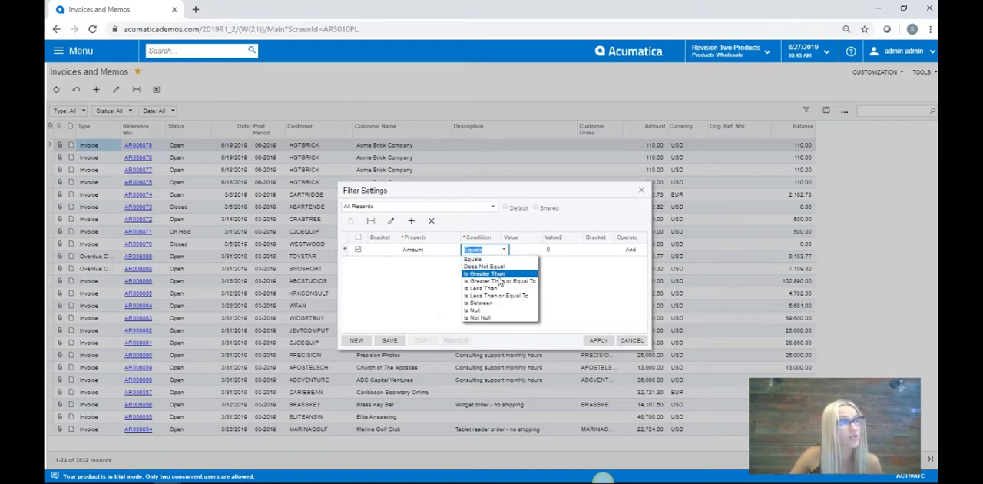
pyautogui.click(498, 275)
pyautogui.click(518, 250)
pyautogui.write('1')
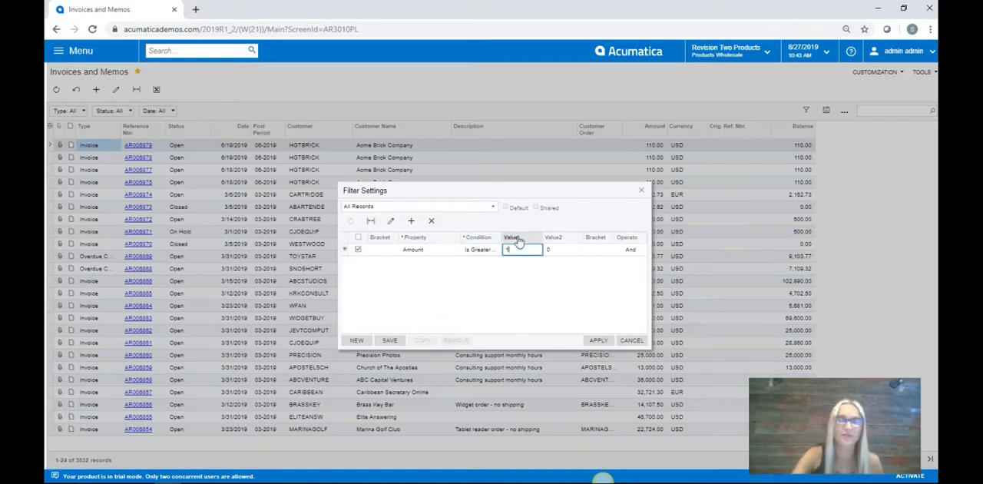
pyautogui.write('0000')
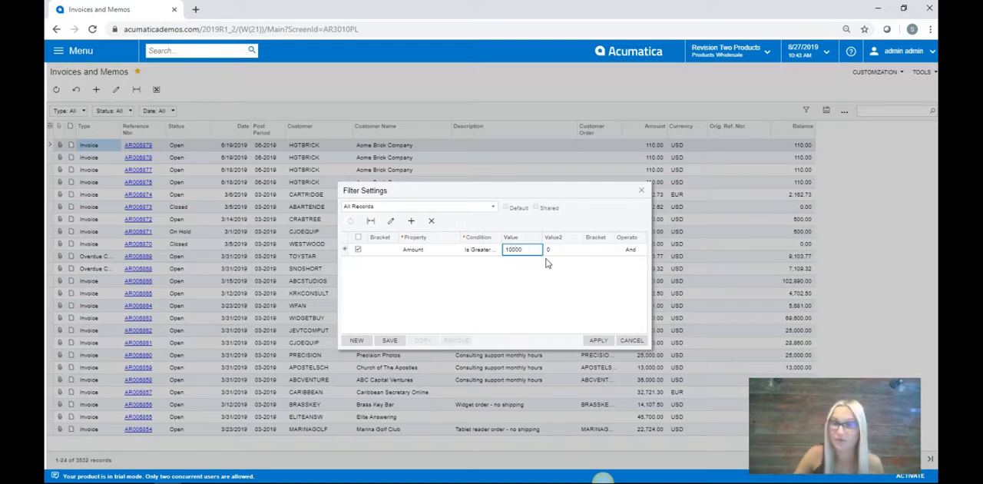
# Step: Save the filter as "Amount over 10k" and apply it to the invoice list
pyautogui.click(393, 340)
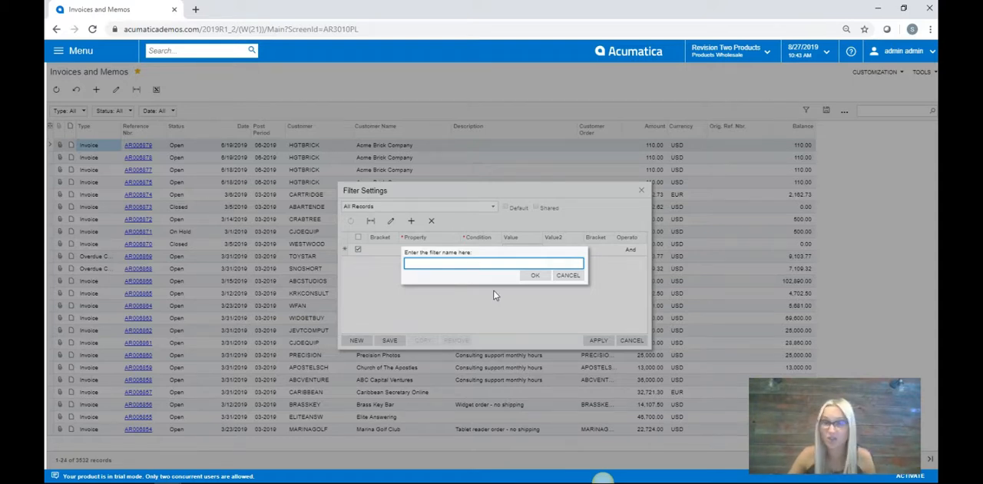
pyautogui.write('Amount over 10k')
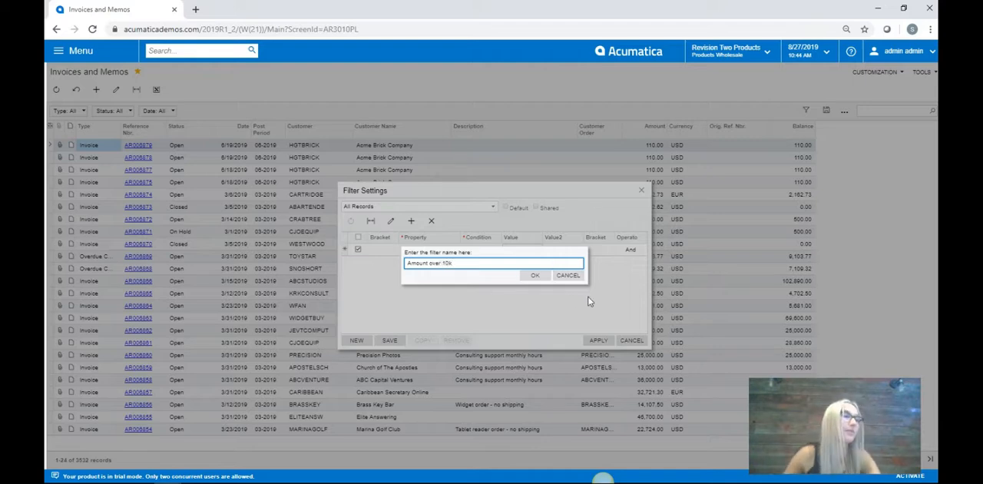
pyautogui.click(536, 280)
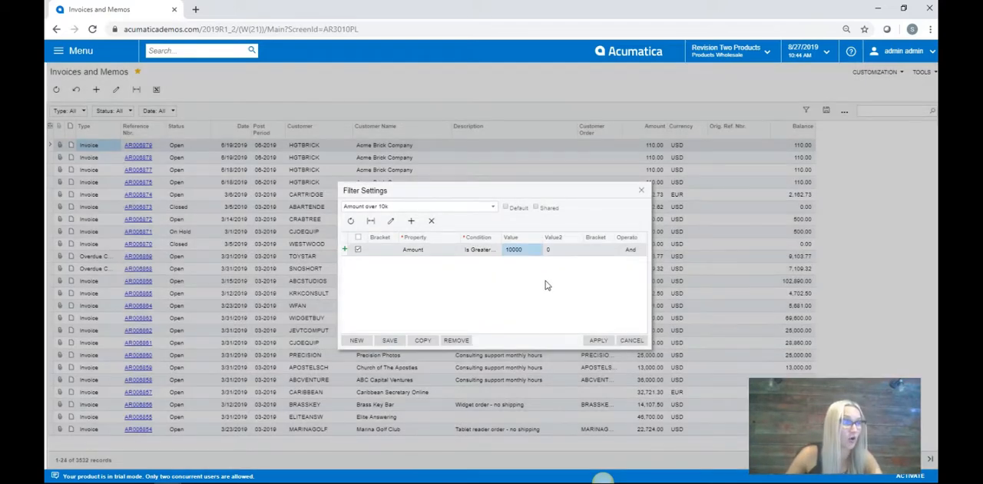
pyautogui.click(598, 341)
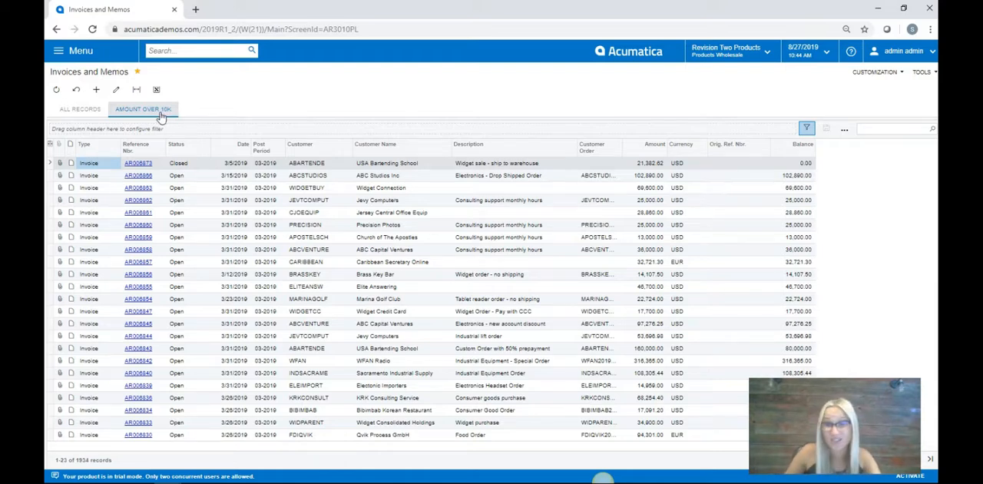
# Step: Start a second new filter for the invoice list with the condition Amount Is Greater Than 100000
pyautogui.click(806, 127)
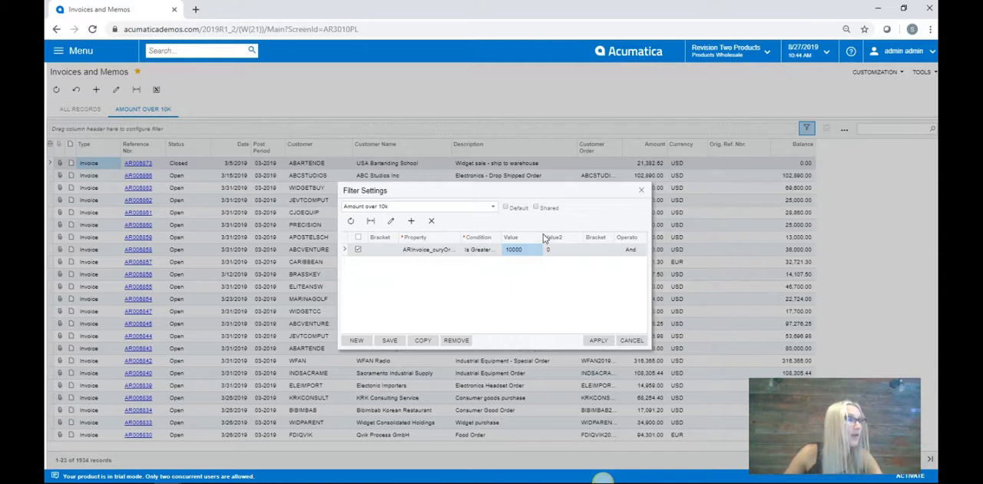
pyautogui.click(362, 346)
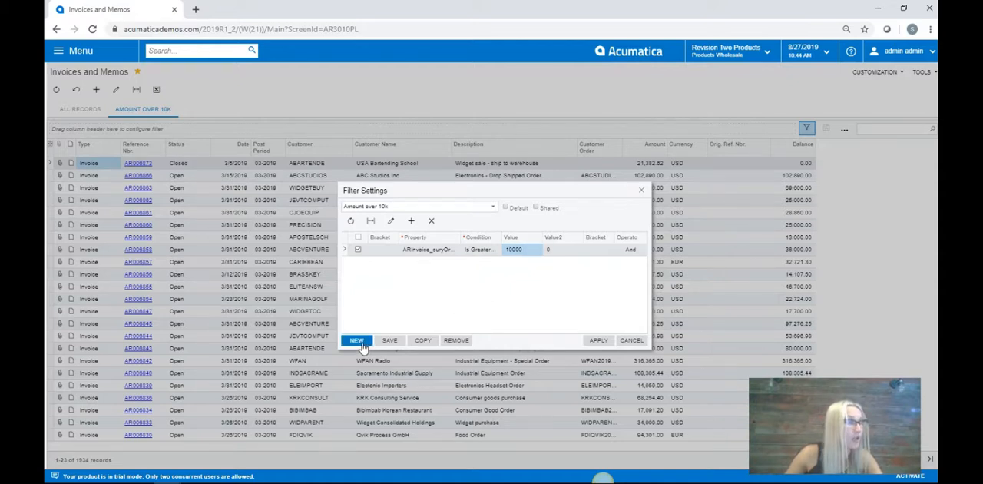
pyautogui.click(411, 220)
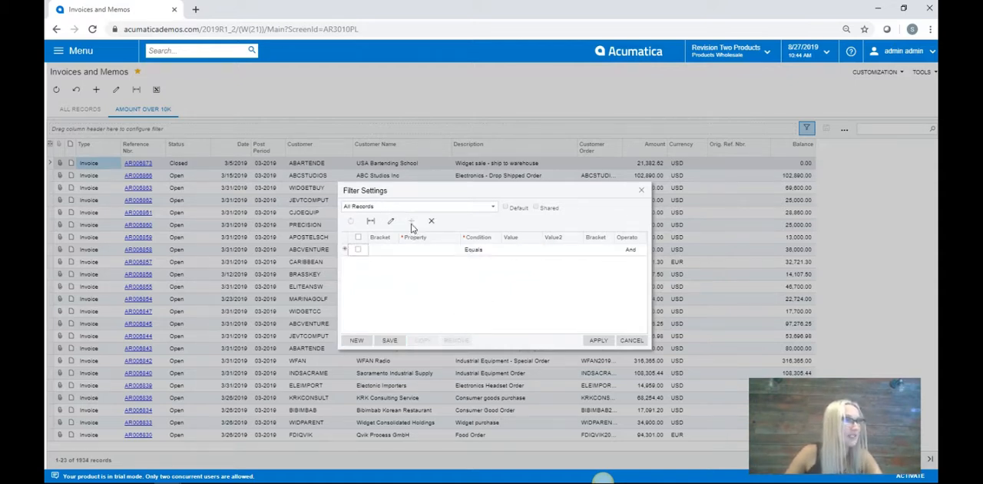
pyautogui.click(459, 250)
pyautogui.click(461, 250)
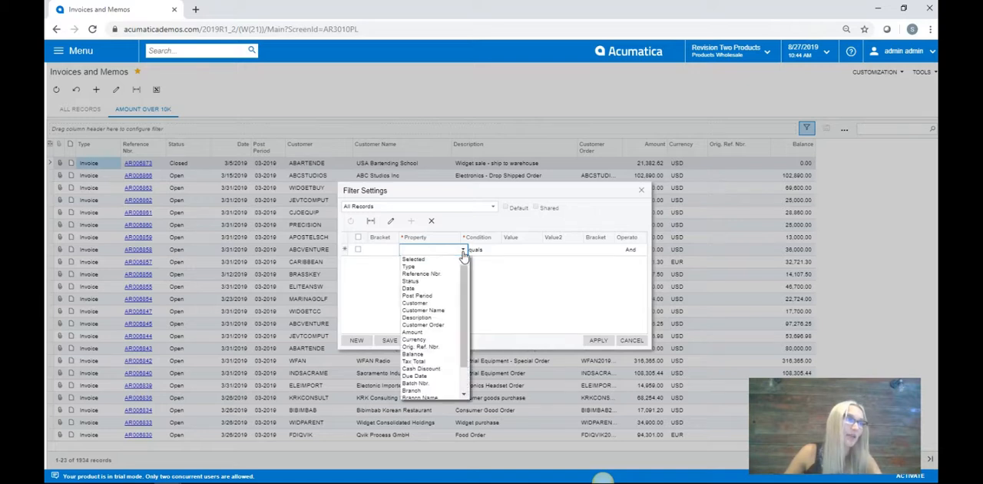
pyautogui.click(415, 332)
pyautogui.click(477, 249)
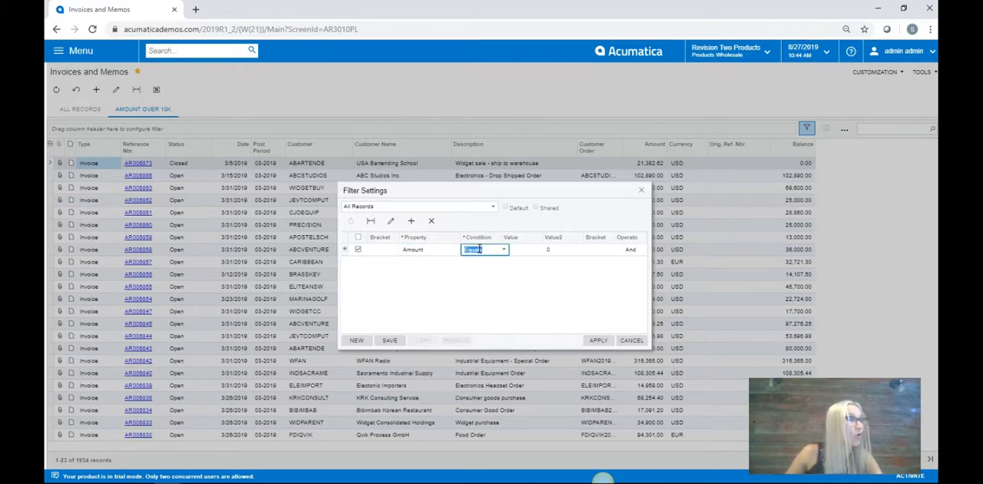
pyautogui.click(503, 249)
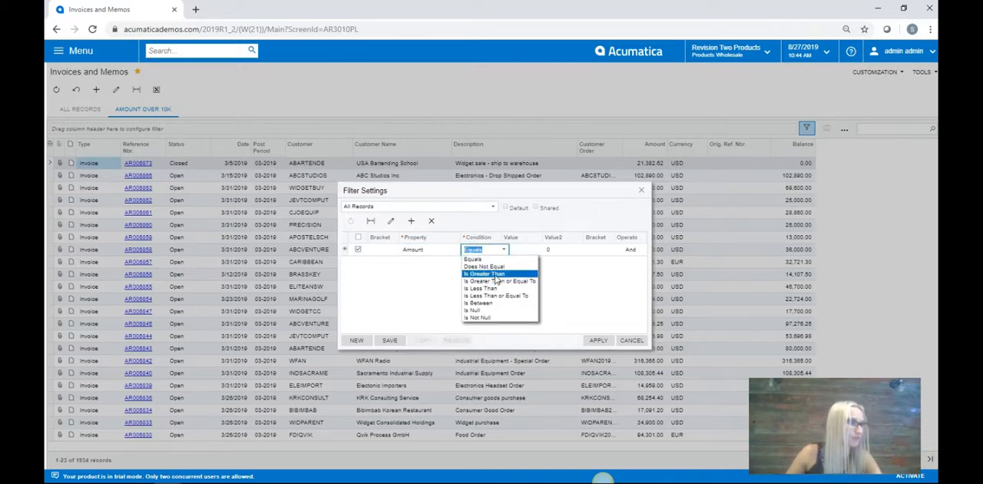
pyautogui.click(484, 273)
pyautogui.click(519, 250)
pyautogui.write('100000')
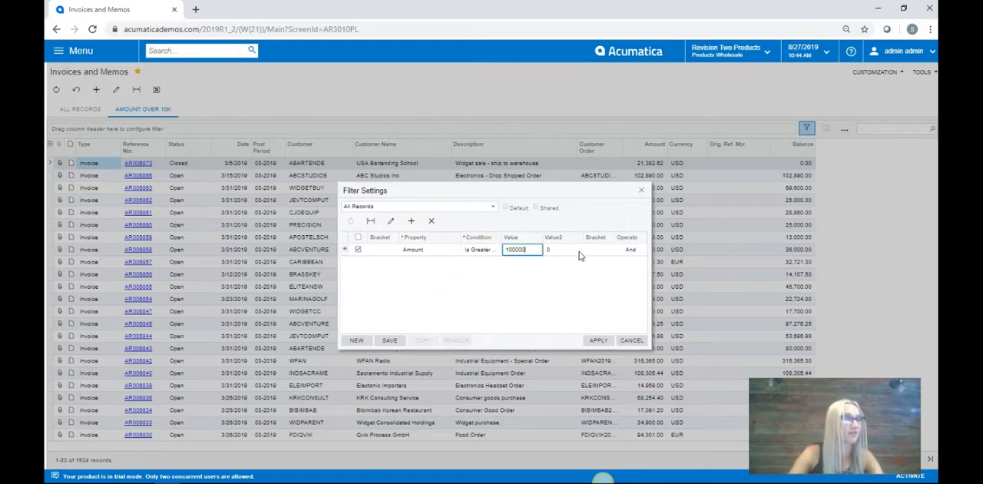
# Step: Save the second filter as "Amount over 100k" and apply it to the invoice list
pyautogui.click(390, 341)
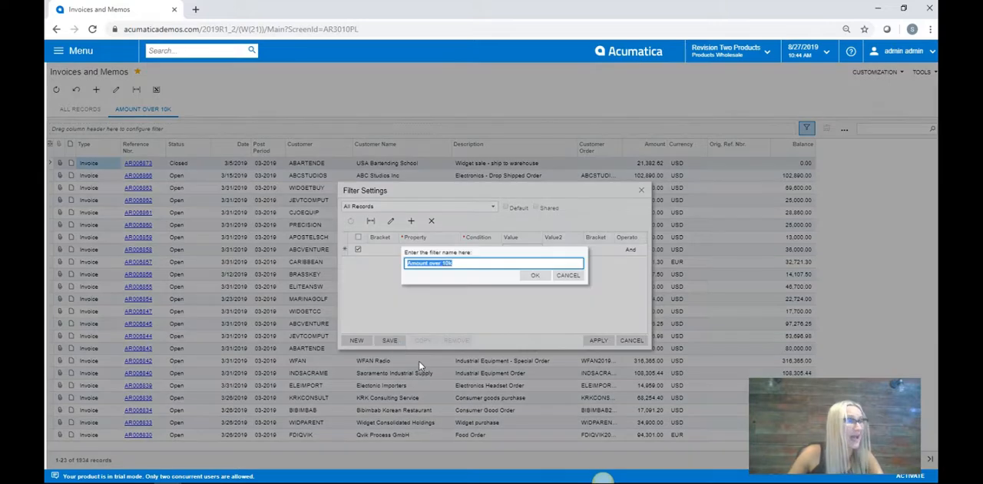
pyautogui.click(470, 263)
pyautogui.write('0')
pyautogui.click(535, 275)
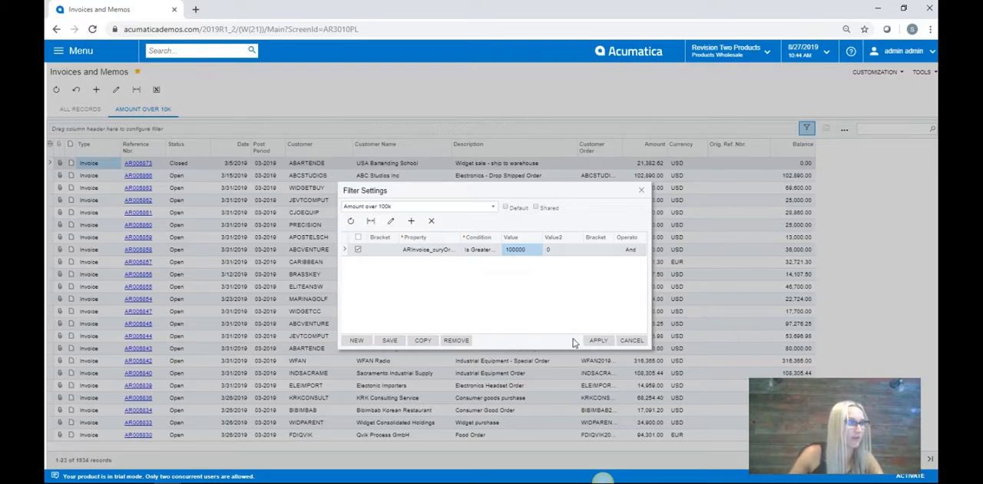
pyautogui.click(597, 340)
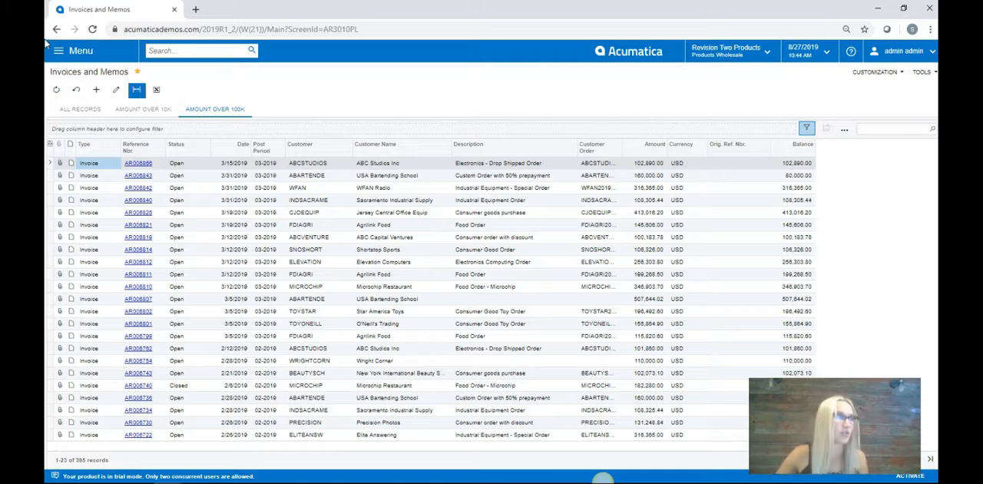
# Step: Open the Stock Items list from the Inventory workspace
pyautogui.click(72, 55)
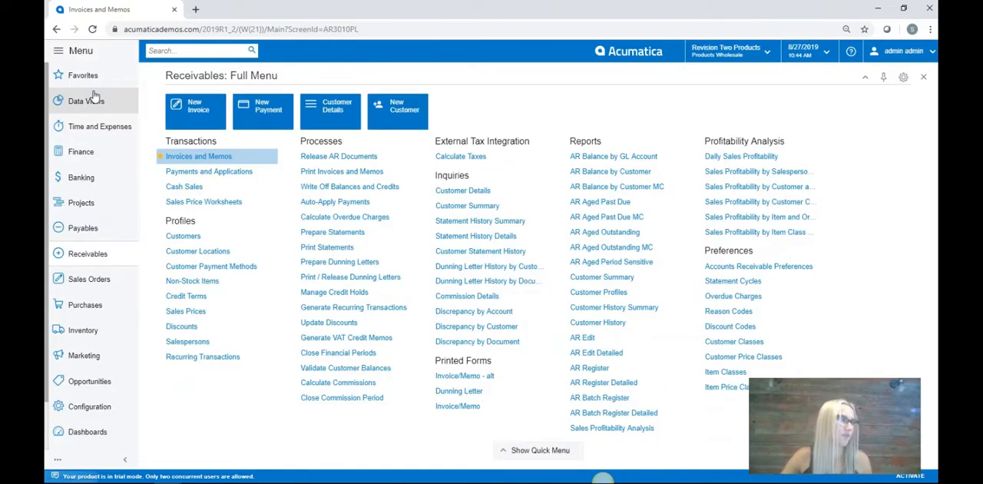
pyautogui.click(96, 337)
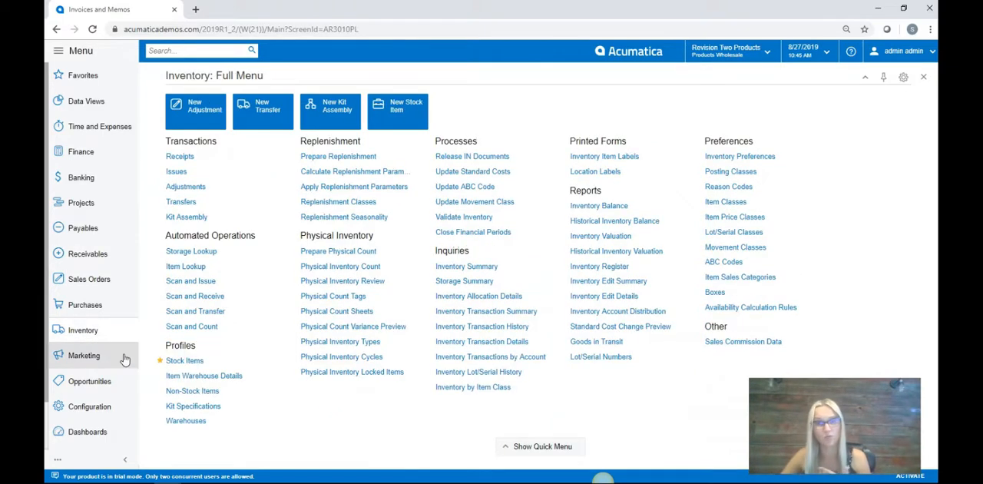
pyautogui.click(185, 361)
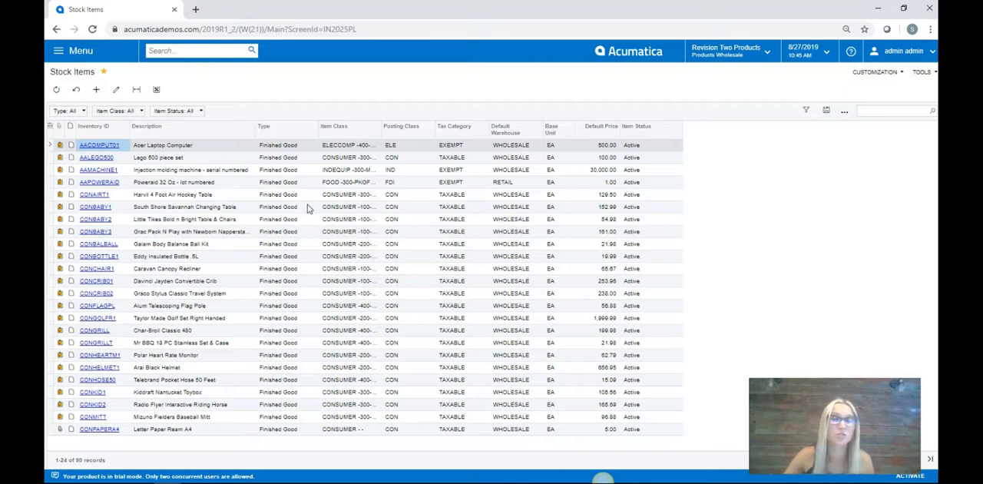
# Step: Open the generic inquiry behind the Stock Items list for editing and display its results grid settings
pyautogui.click(871, 72)
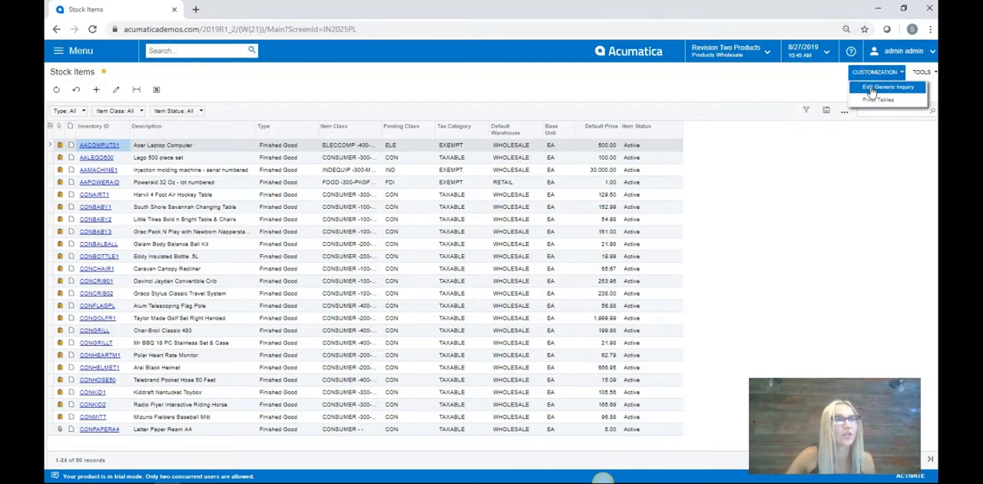
pyautogui.click(871, 89)
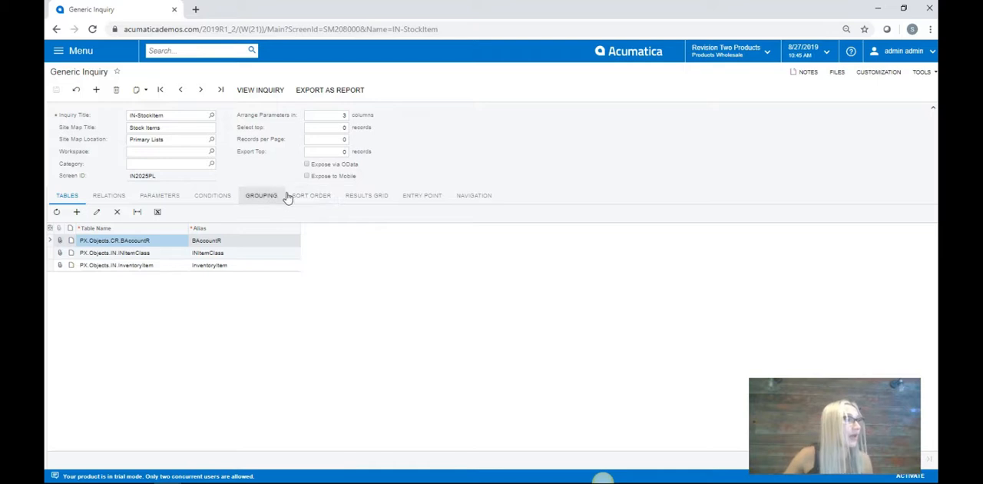
pyautogui.click(366, 197)
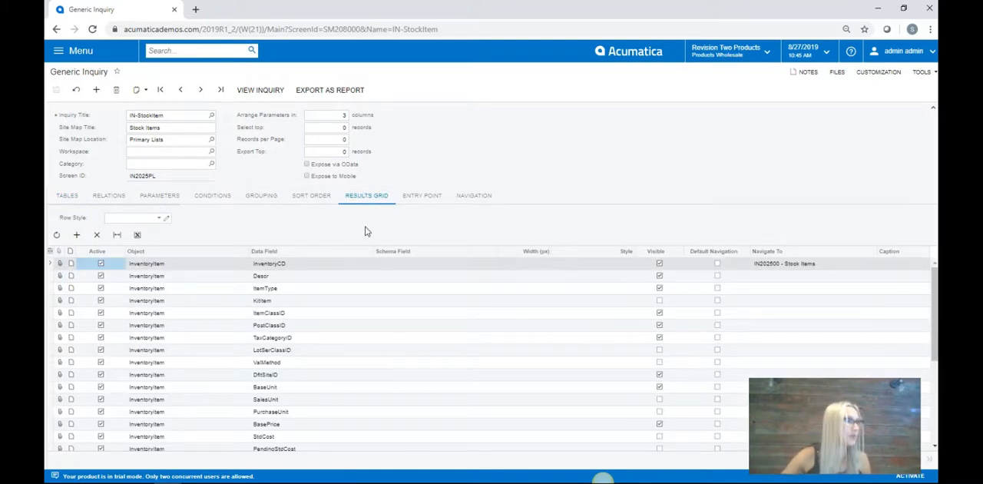
# Step: Open the expression editor for the results grid's row style and insert the IIf( expr, truePart, falsePart ) function
pyautogui.click(130, 217)
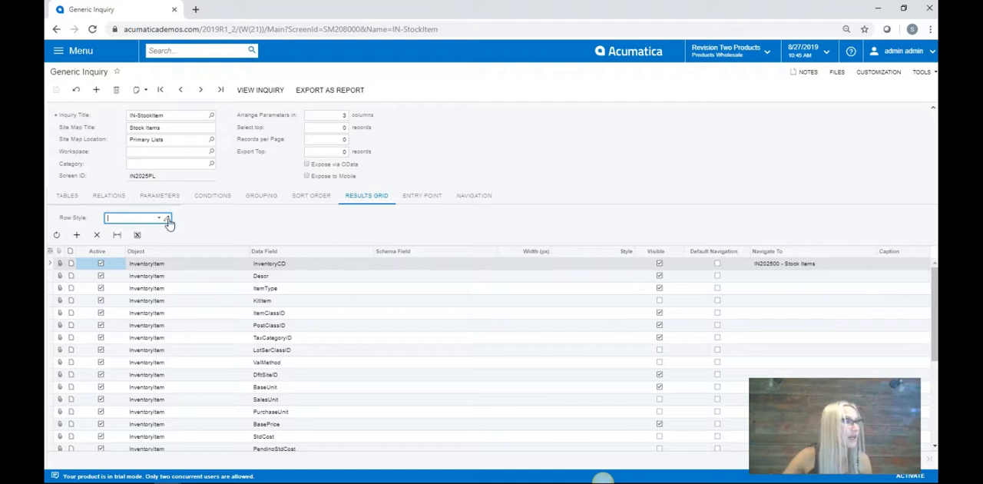
pyautogui.click(166, 219)
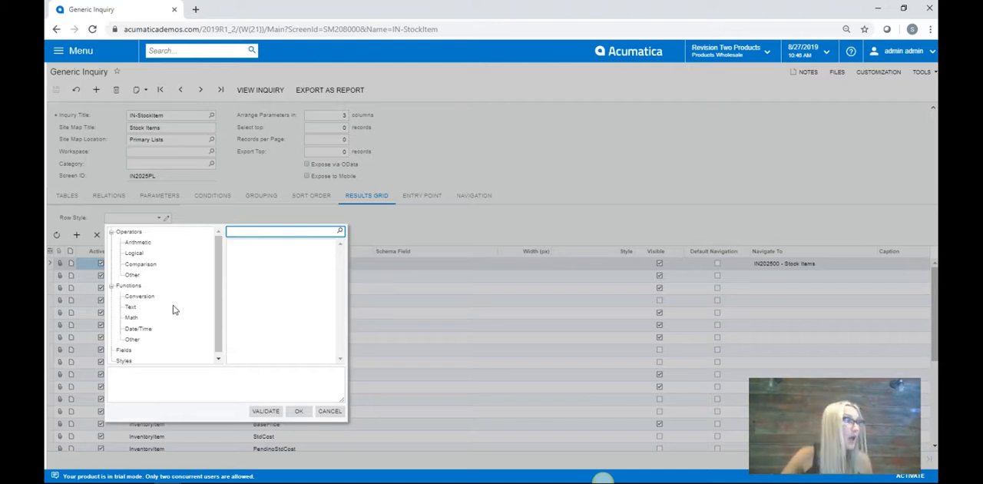
pyautogui.click(134, 339)
pyautogui.doubleClick(238, 242)
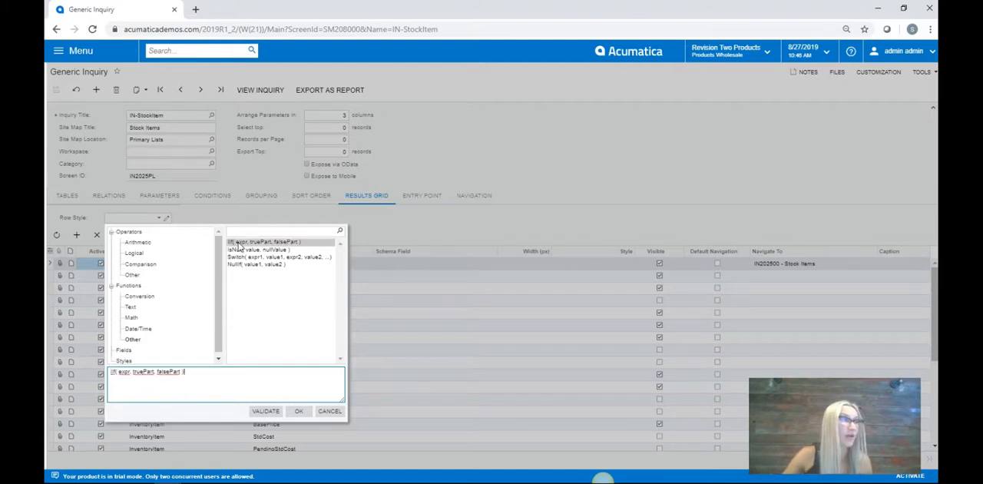
# Step: Replace the expr placeholder with the [InventoryItem.BasePrice] field, searching the fields for "price"
pyautogui.doubleClick(125, 372)
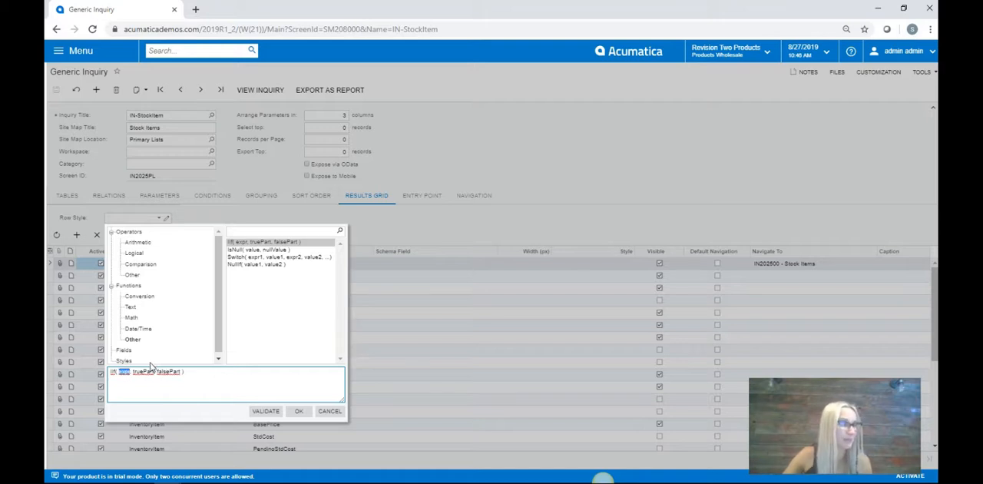
pyautogui.click(123, 350)
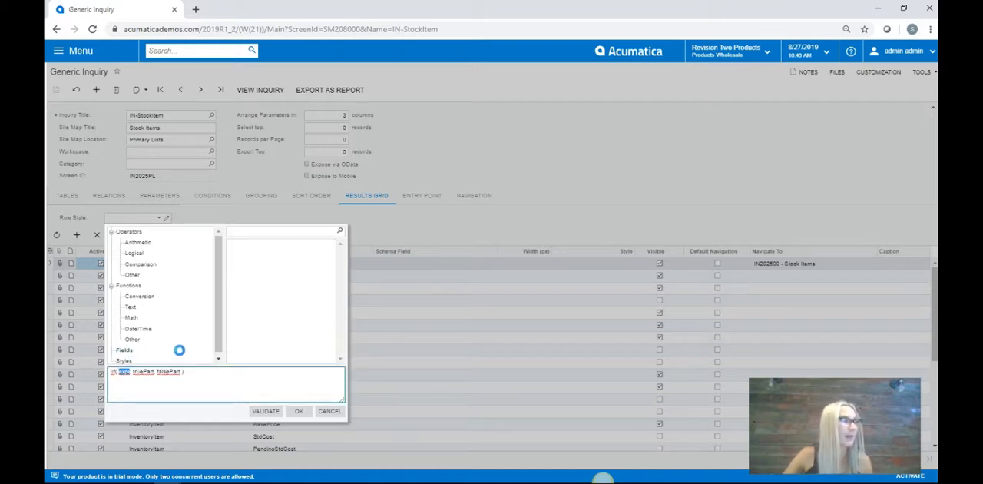
pyautogui.click(270, 232)
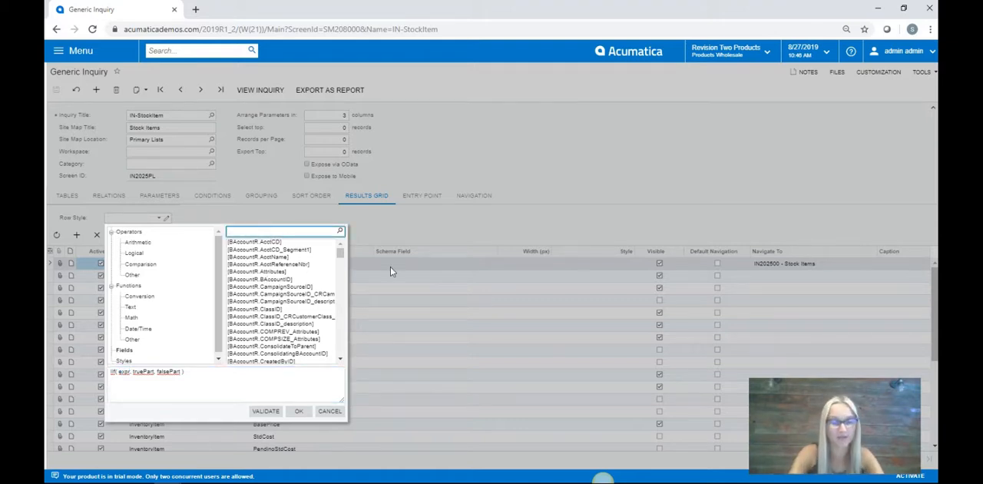
pyautogui.write('price')
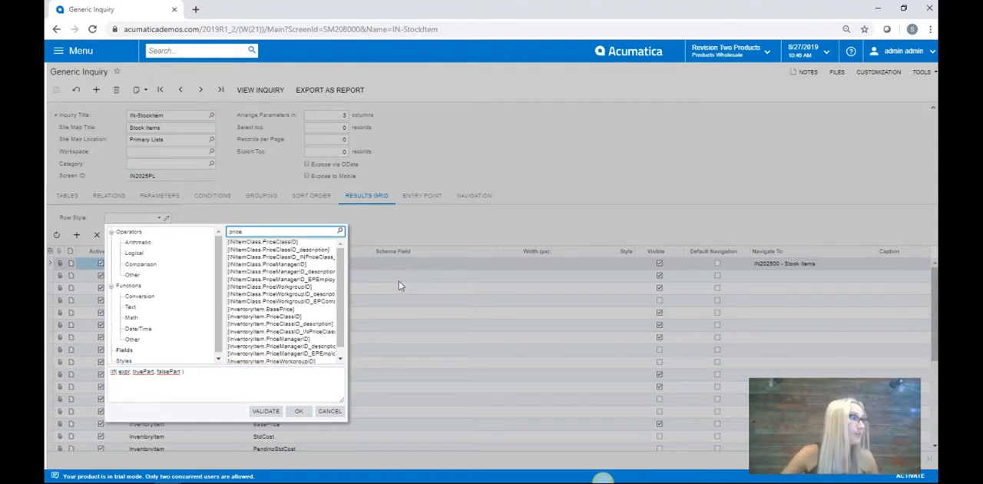
pyautogui.doubleClick(282, 310)
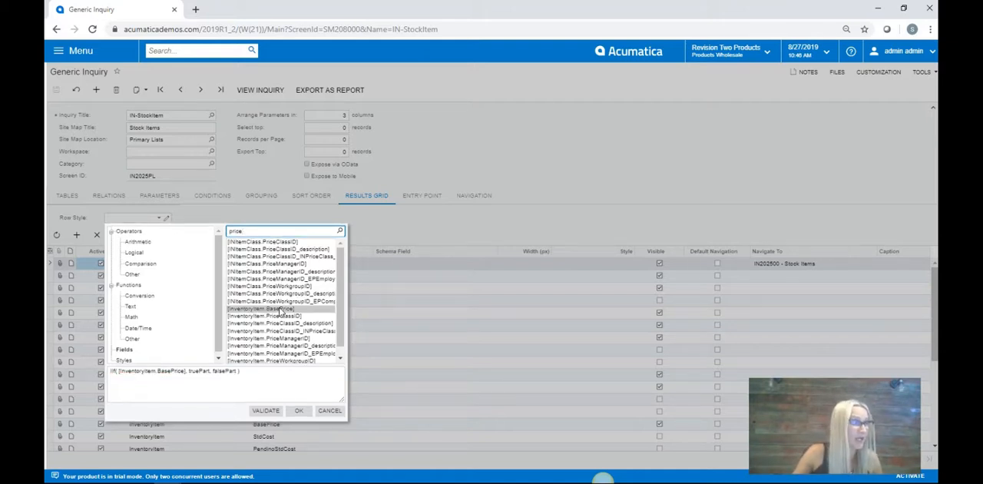
# Step: Complete the condition after [InventoryItem.BasePrice] with the comparison > 500
pyautogui.click(188, 372)
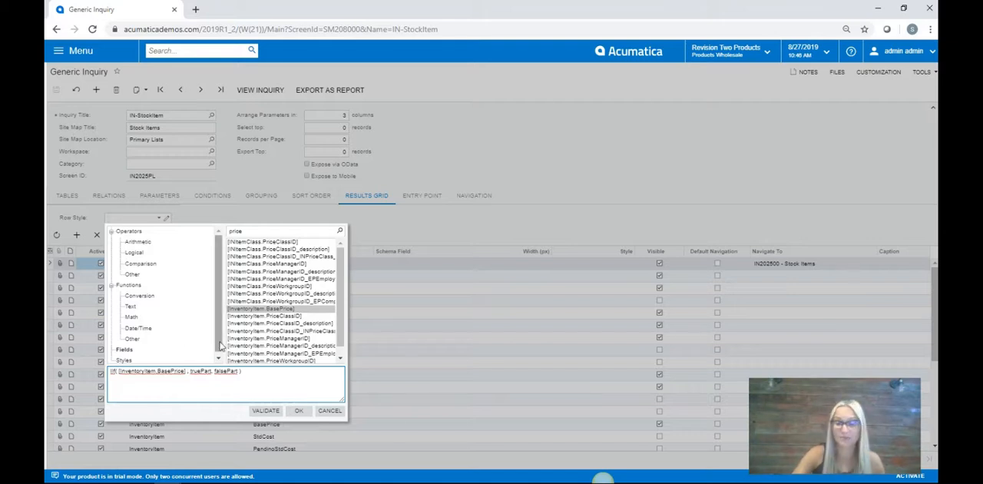
pyautogui.click(141, 263)
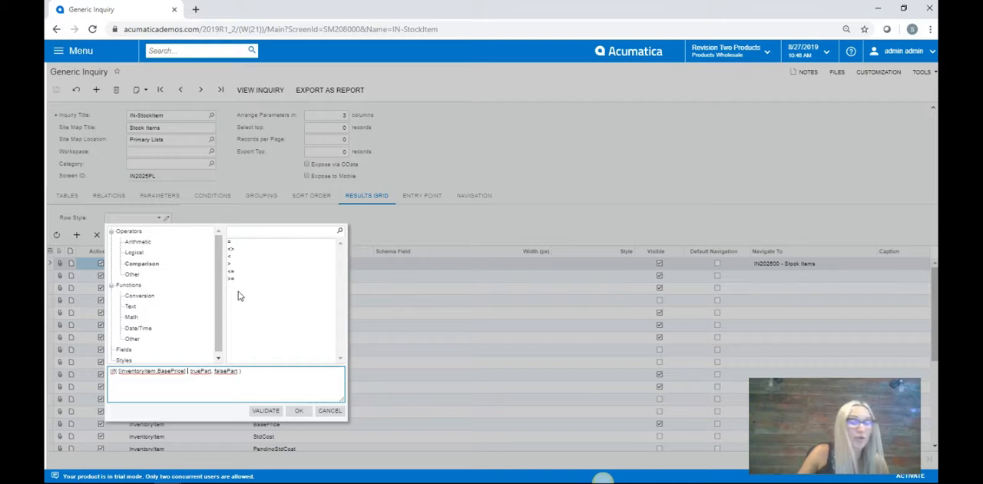
pyautogui.click(234, 242)
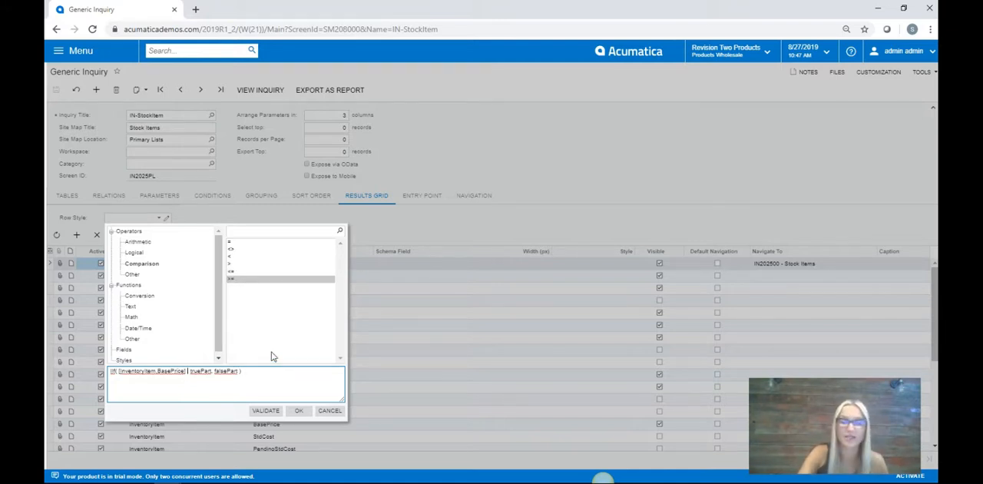
pyautogui.write('> ')
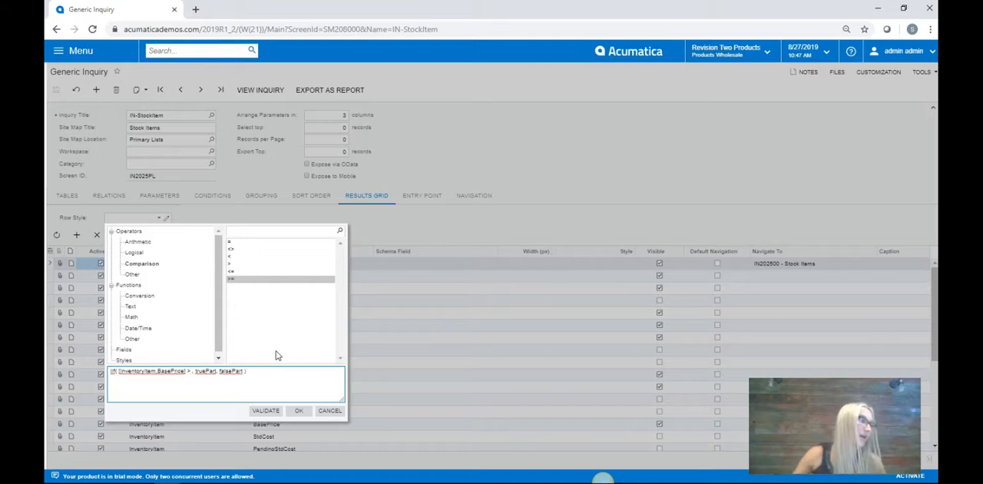
pyautogui.write('500')
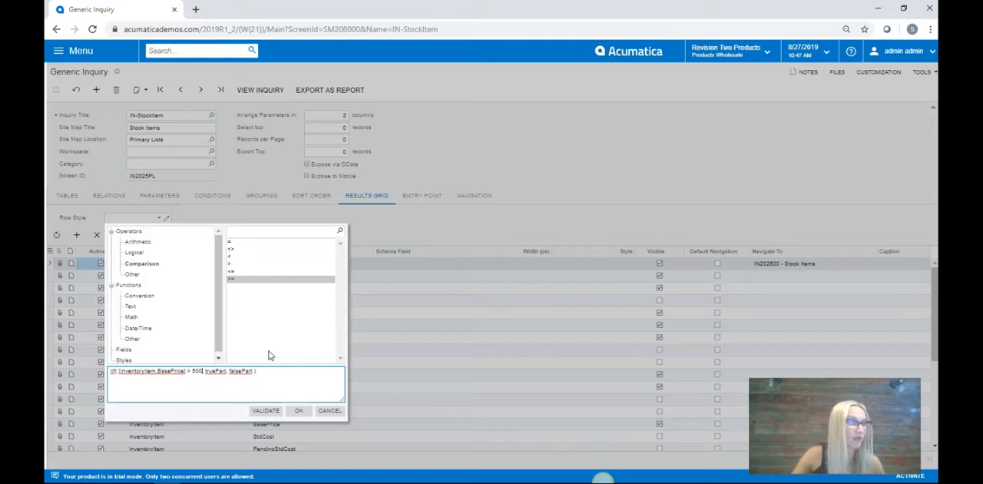
pyautogui.click(203, 370)
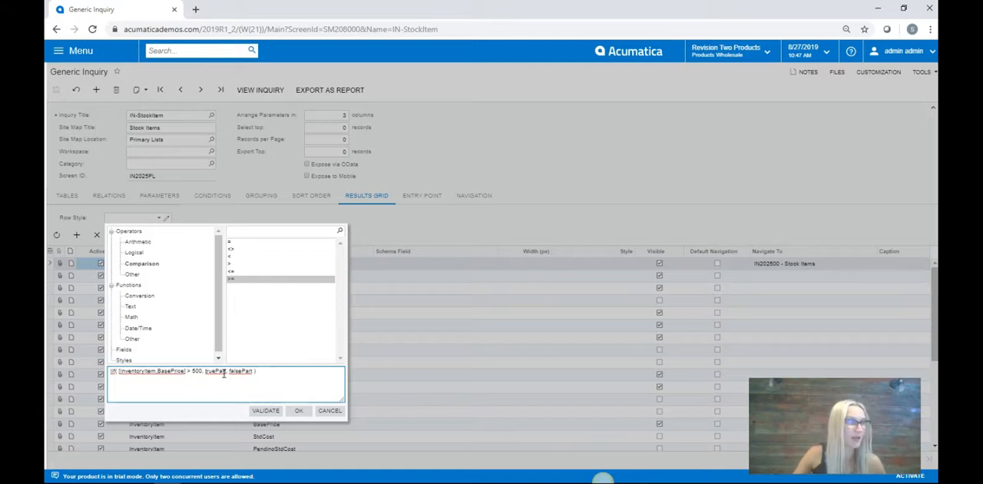
# Step: Replace the truePart placeholder with the style 'red60' and the falsePart placeholder with 'default'
pyautogui.doubleClick(216, 371)
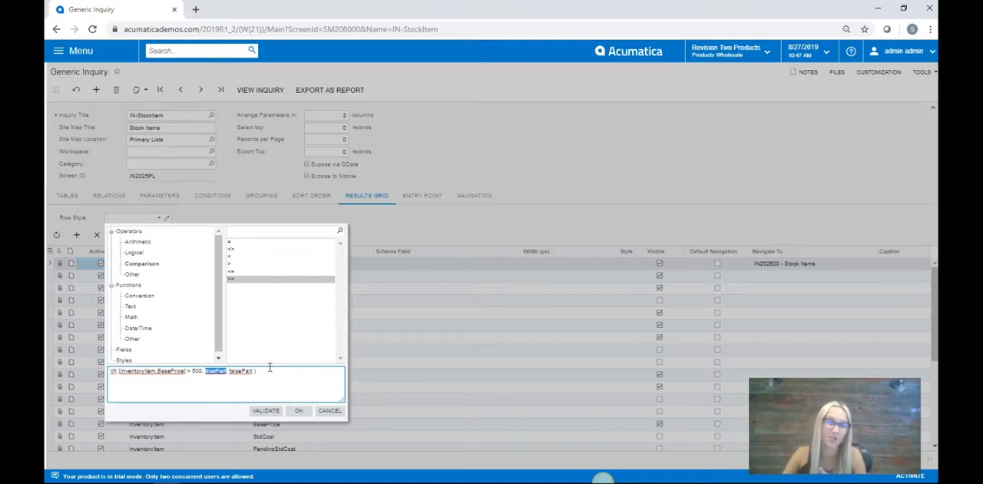
pyautogui.click(129, 359)
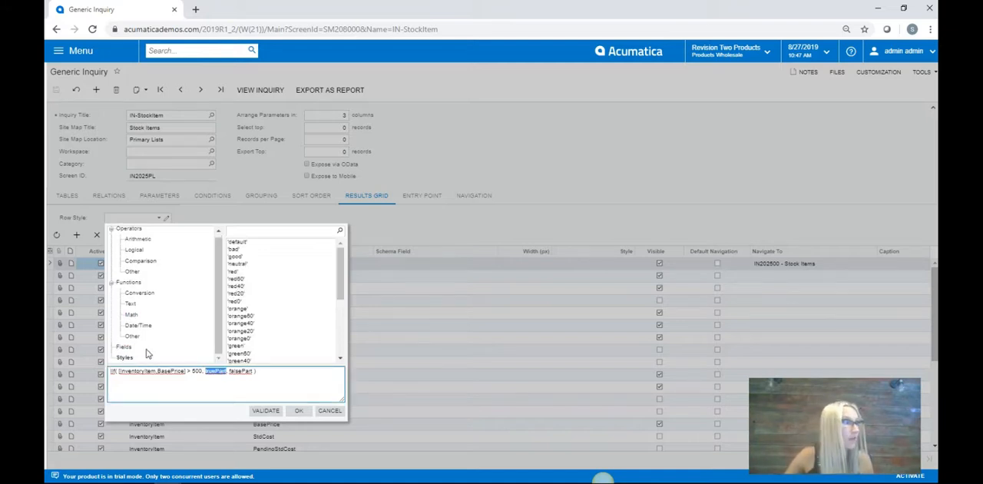
pyautogui.scroll(-1, 263, 307)
pyautogui.scroll(3, 262, 310)
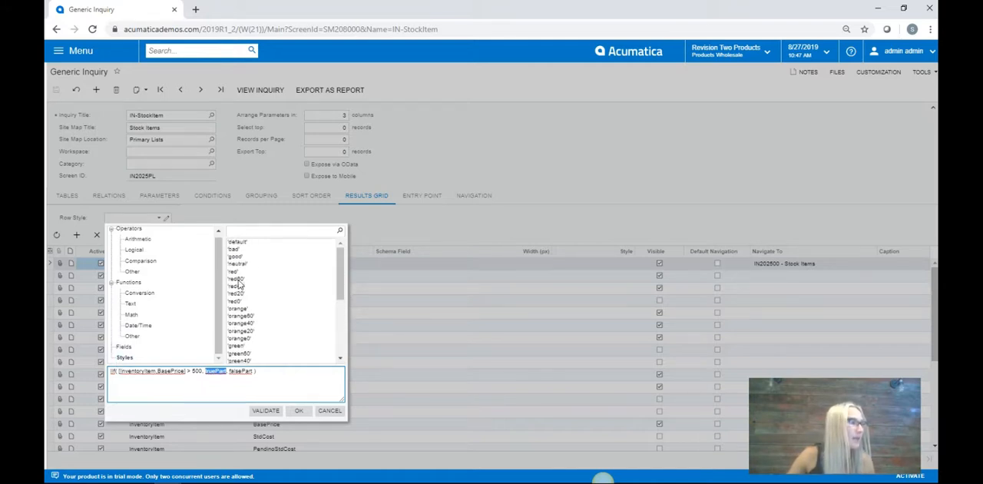
pyautogui.doubleClick(238, 278)
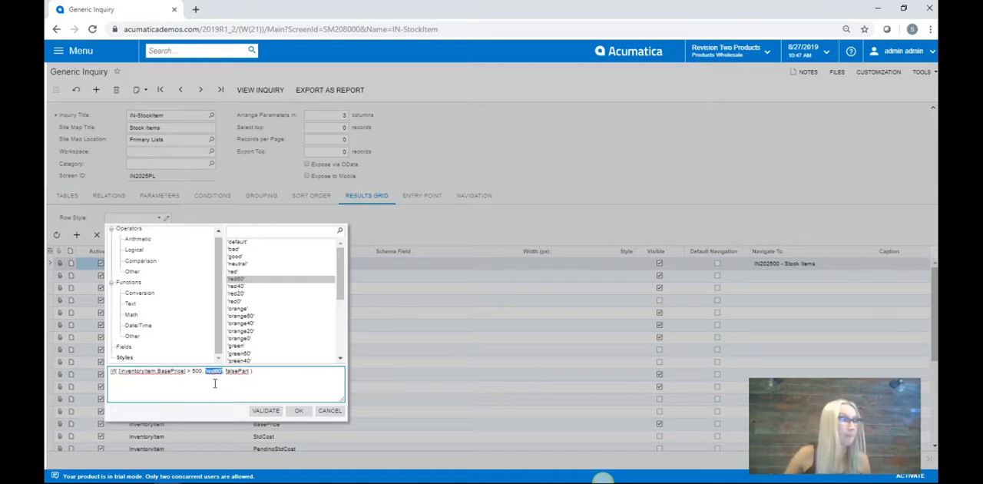
pyautogui.doubleClick(236, 371)
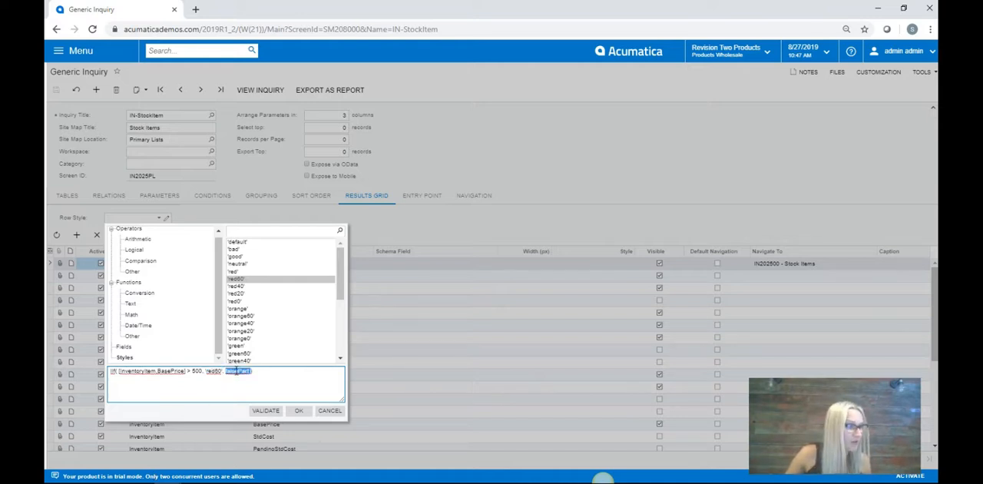
pyautogui.doubleClick(246, 242)
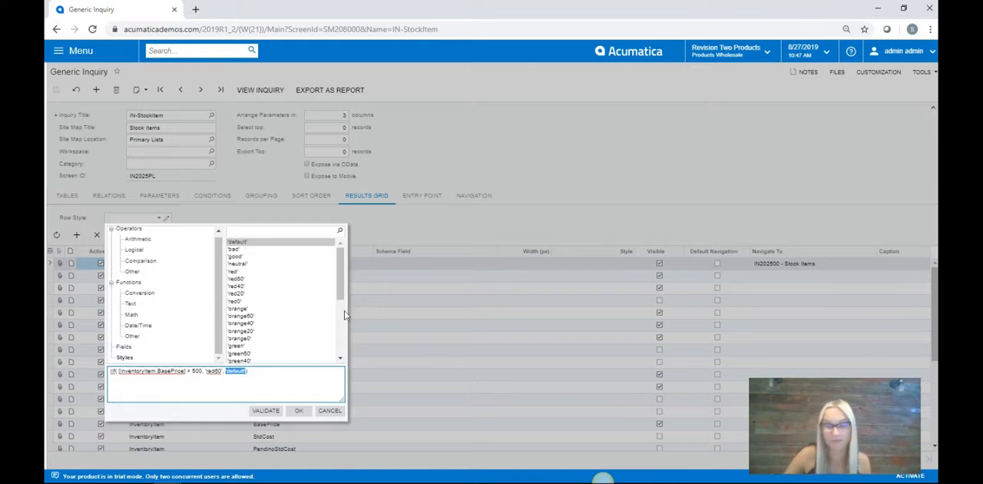
# Step: Validate and accept the row style expression, and save the generic inquiry
pyautogui.click(270, 413)
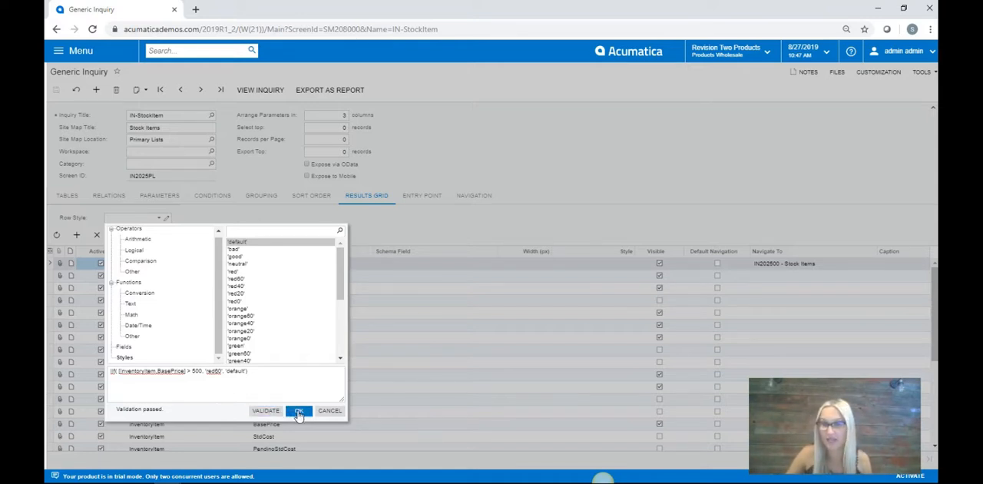
pyautogui.scroll(-5, 280, 322)
pyautogui.click(279, 375)
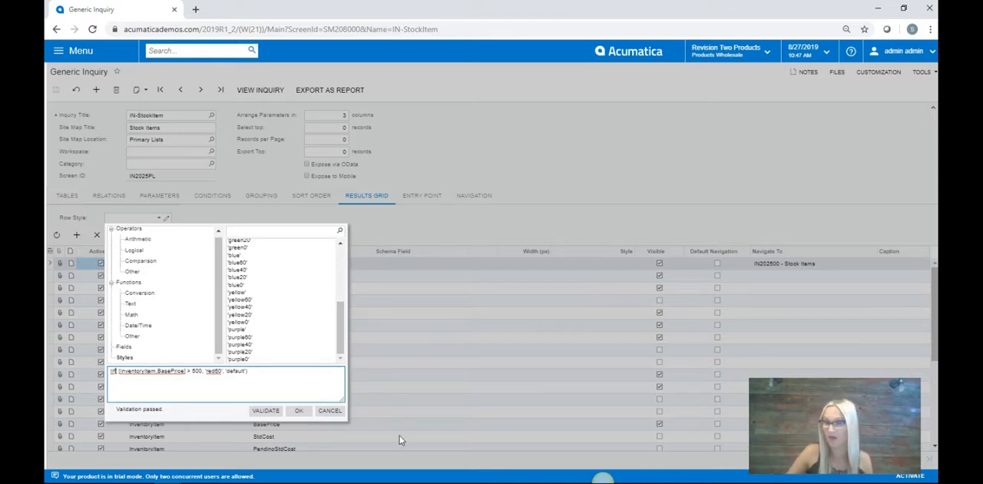
pyautogui.click(298, 411)
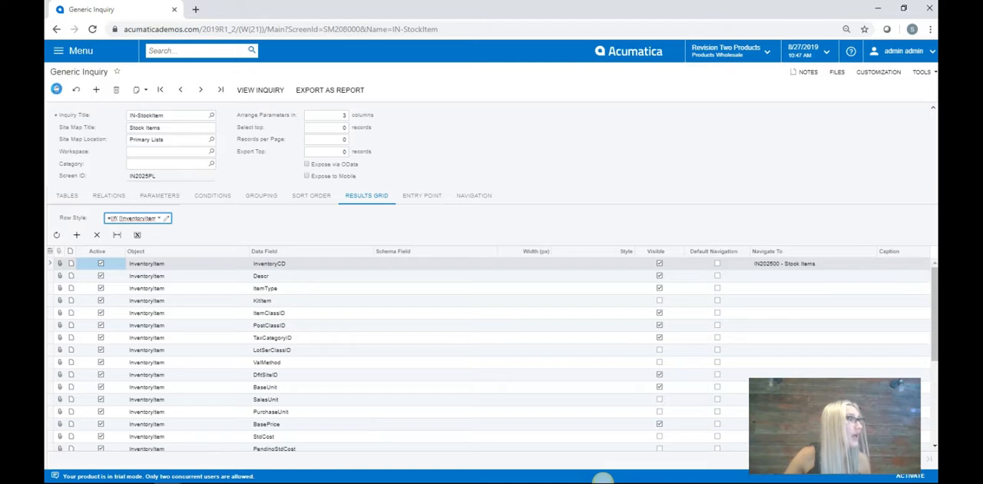
pyautogui.click(56, 92)
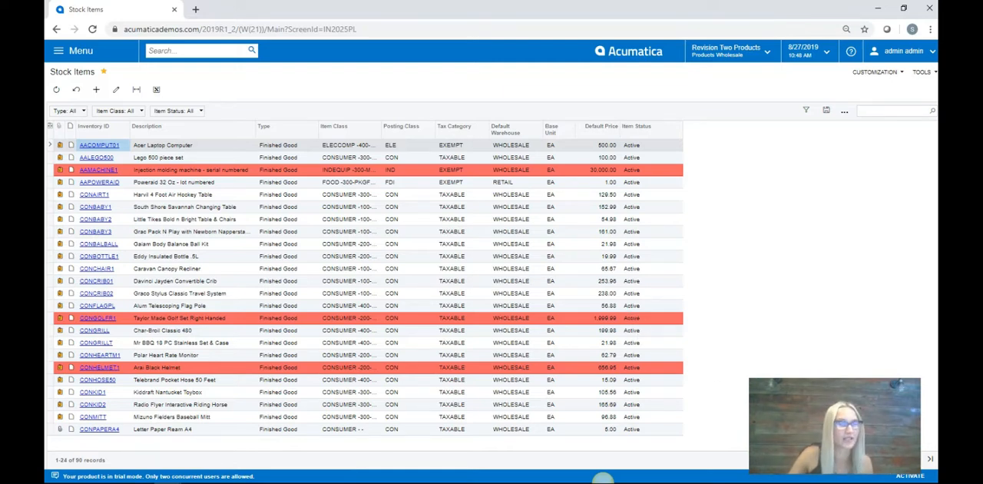
# Step: Page forward and back through the Stock Items list to examine the row highlighting against the default prices
pyautogui.click(911, 459)
pyautogui.click(911, 458)
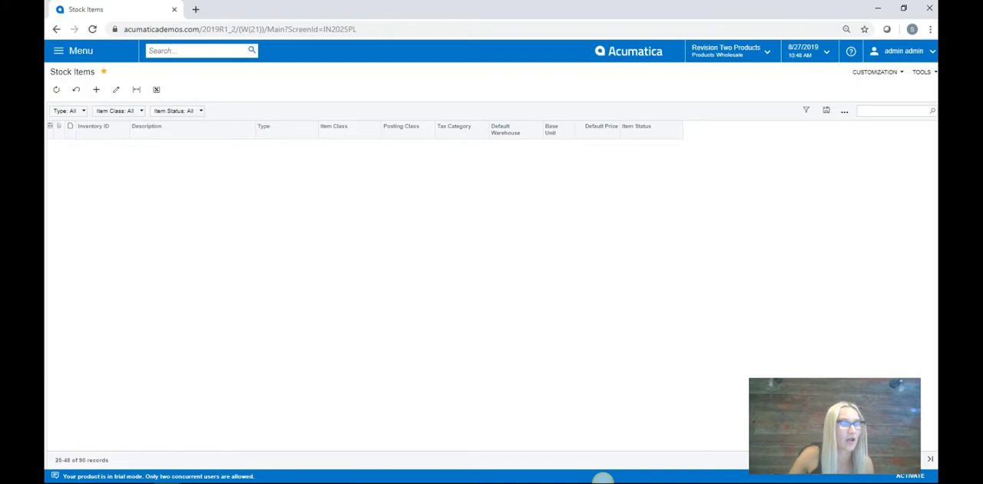
pyautogui.click(911, 458)
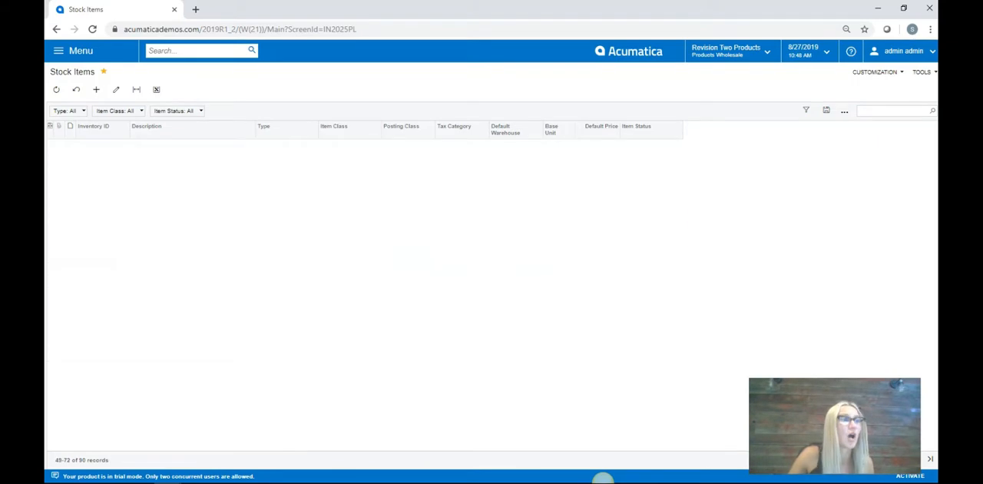
pyautogui.click(893, 459)
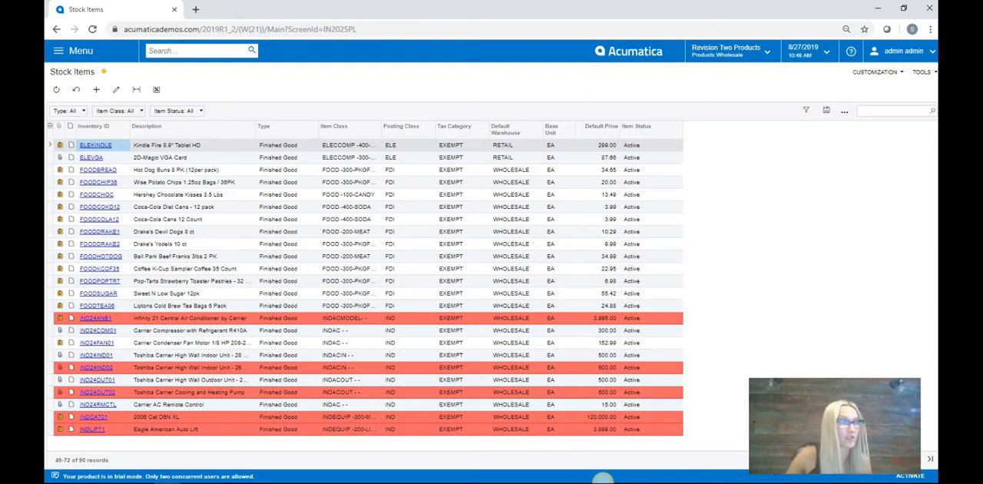
pyautogui.click(893, 458)
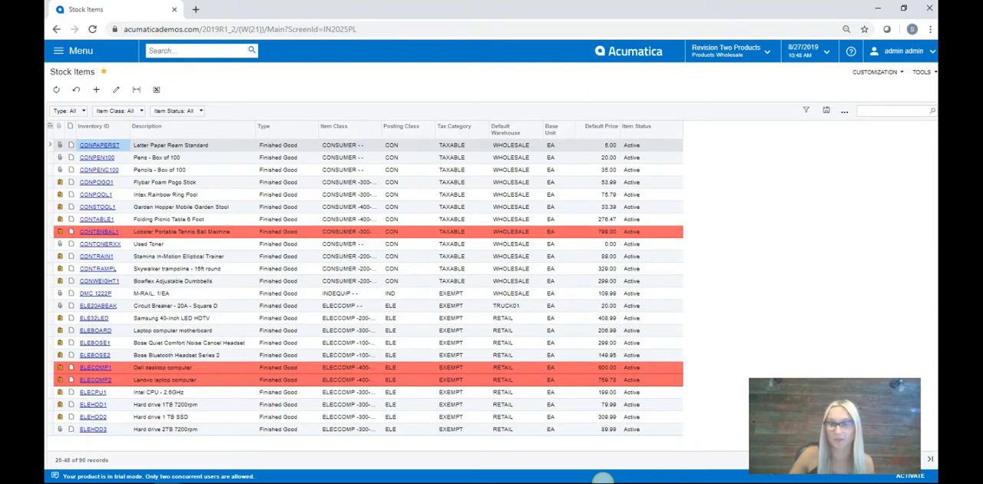